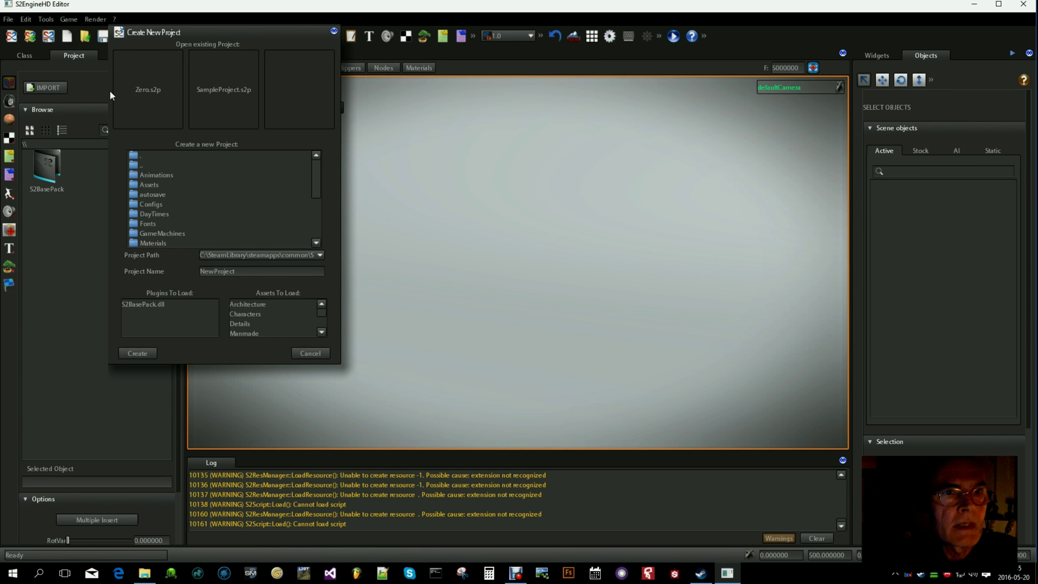
Open the existing Zero.s2p project and load its Start scene.
drag(199, 31, 229, 40)
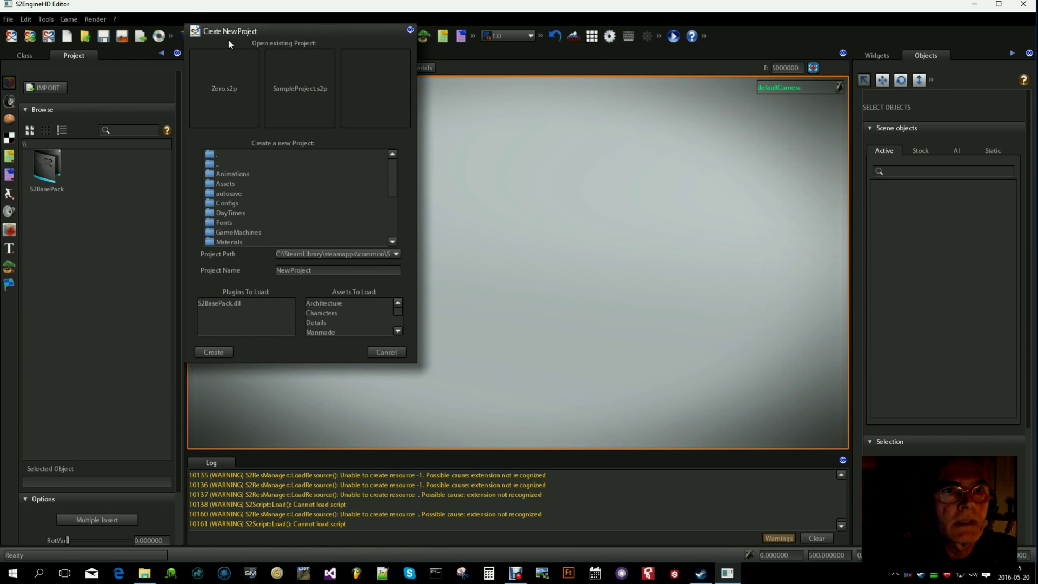
click(223, 89)
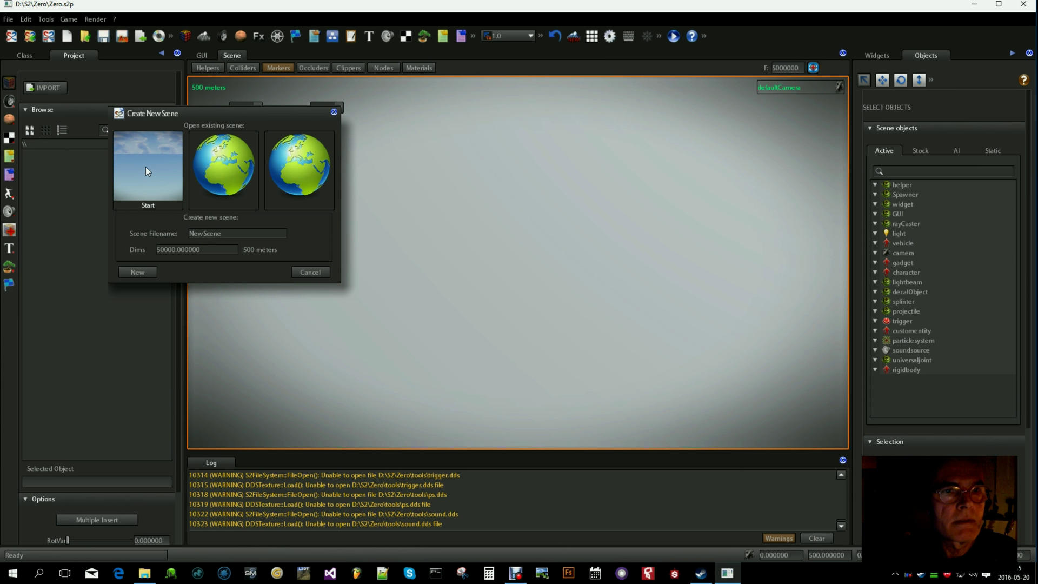
click(145, 168)
right_drag(380, 257, 416, 251)
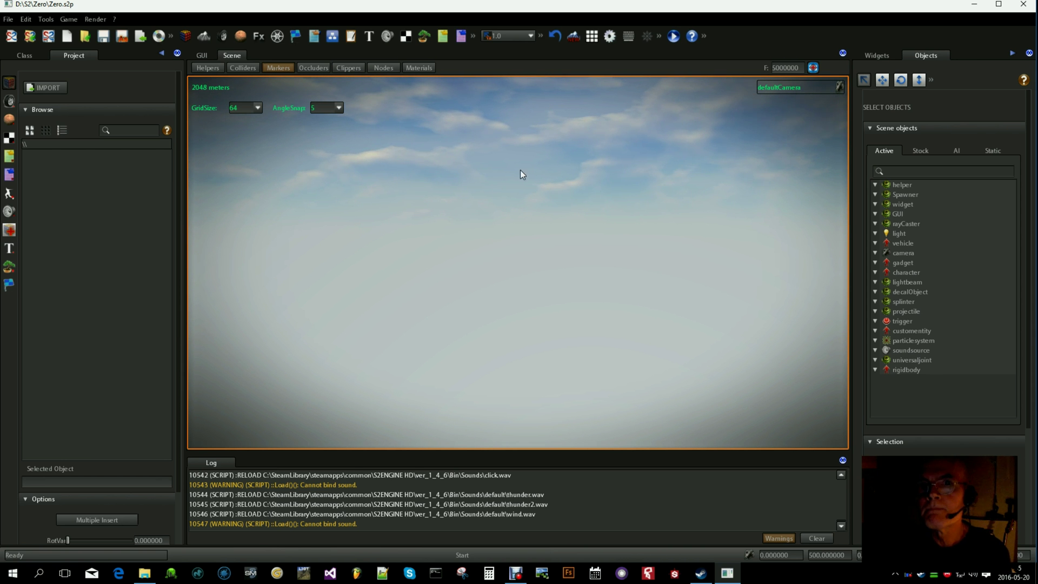
Create a terrain named myTerrain with dimensions of 2.0Km X 2.0Km and a mask resolution of 2048x2048.
click(573, 37)
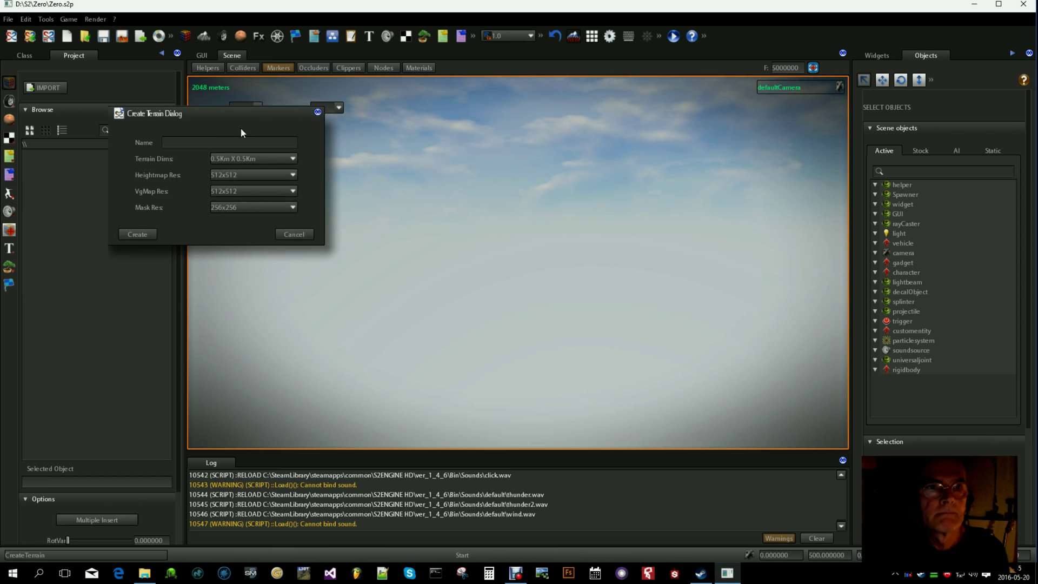
click(215, 141)
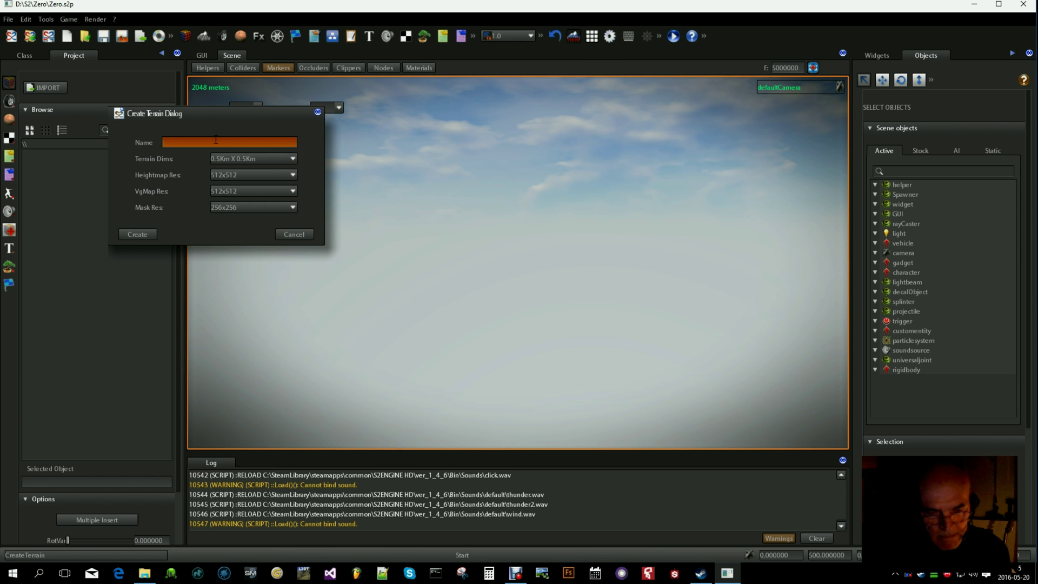
text(myTerrain)
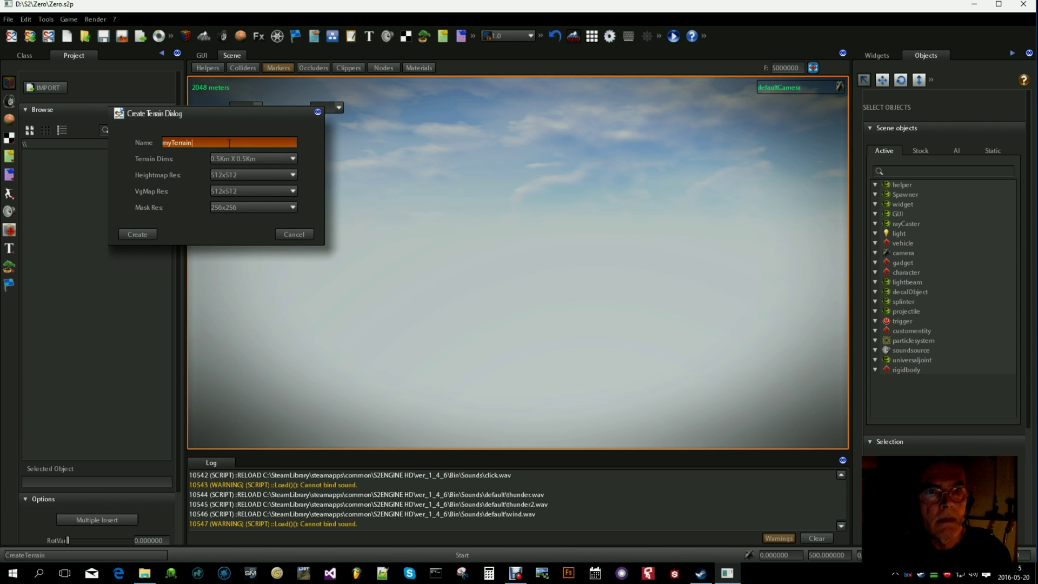
key(Return)
click(263, 159)
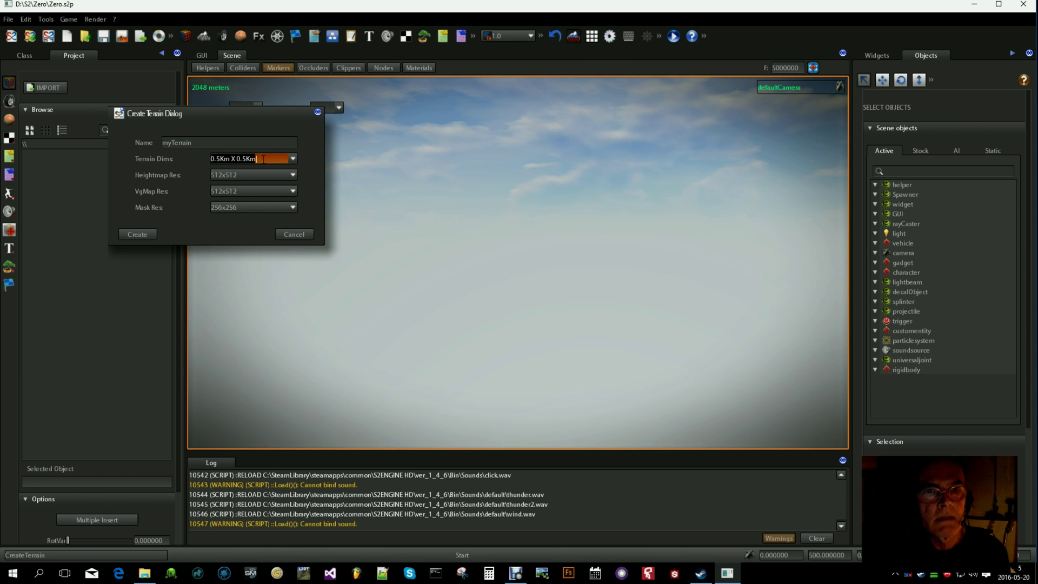
click(292, 159)
click(293, 158)
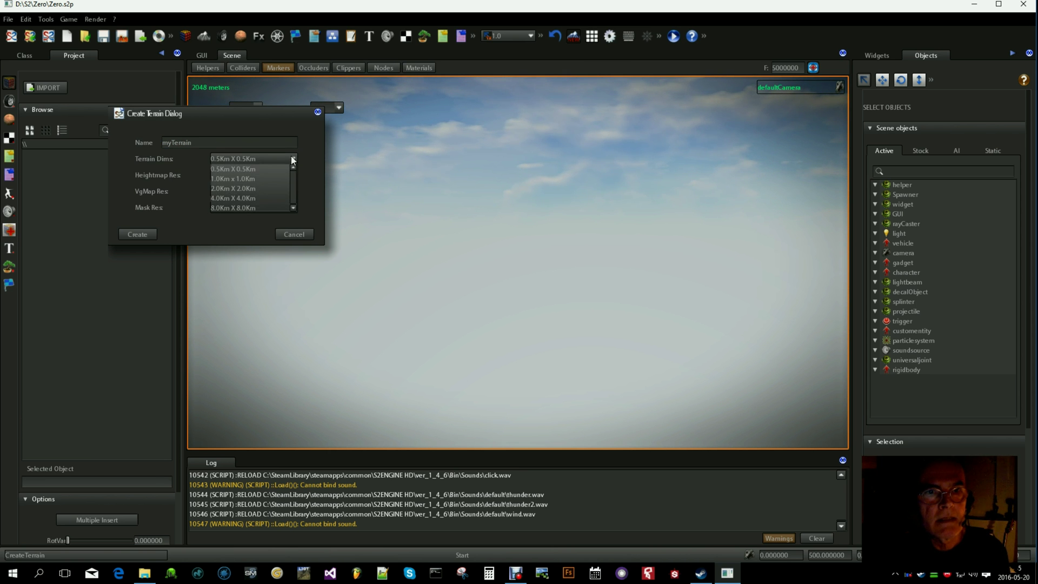
click(225, 189)
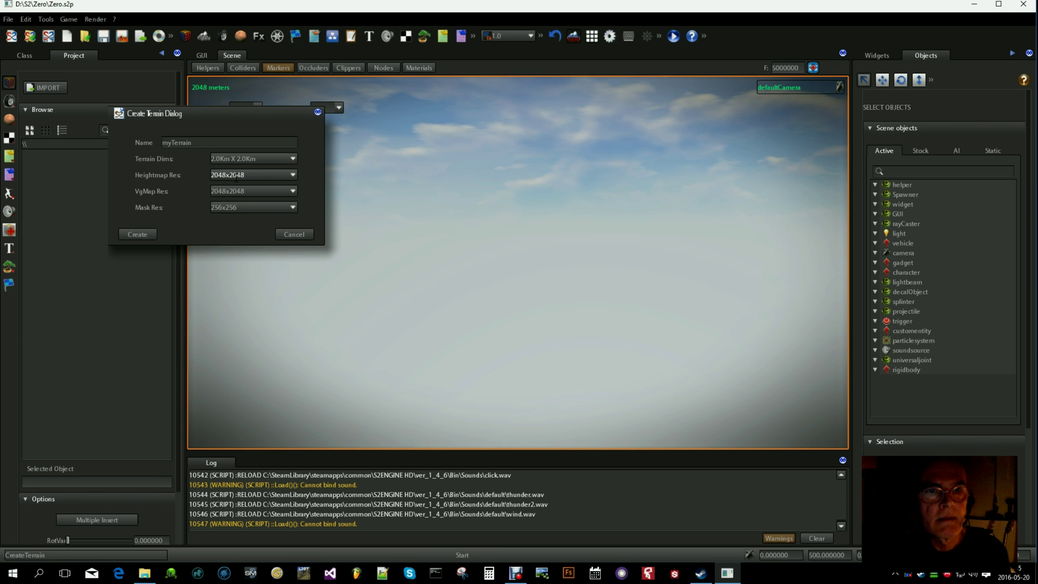
click(293, 207)
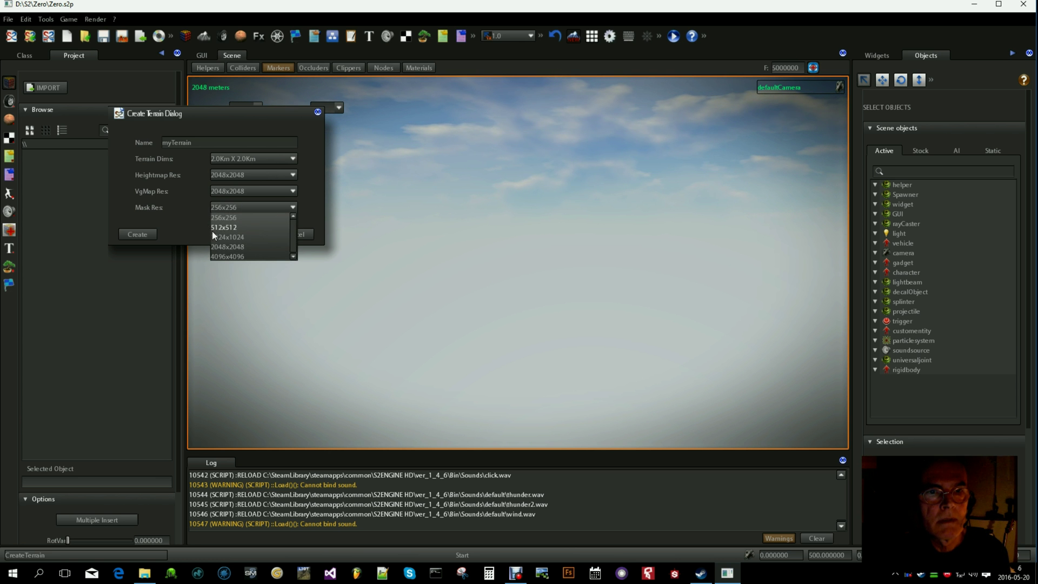
click(219, 246)
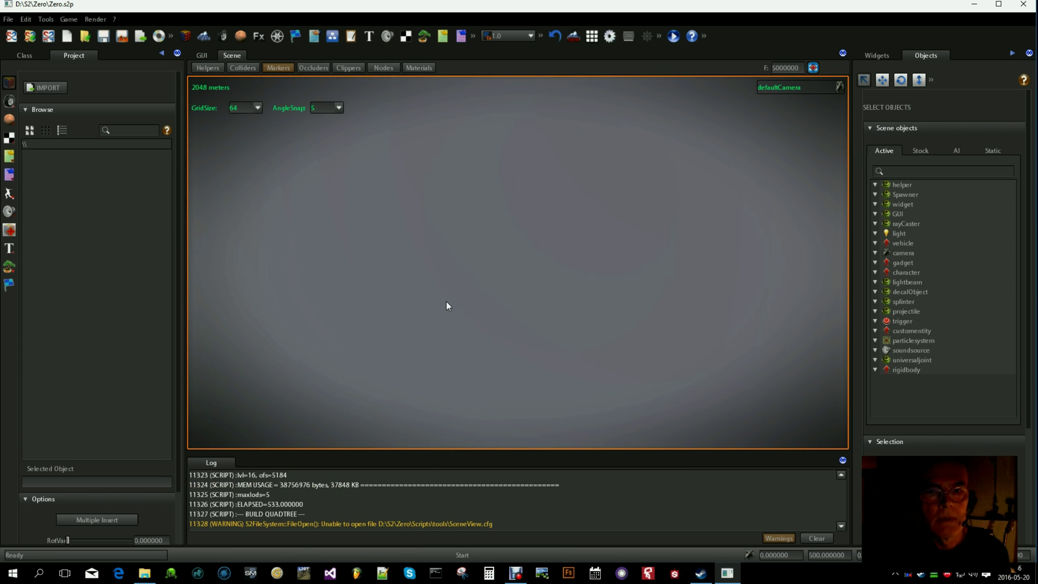
Set the camera movement speed to 13.75.
mouse_move(466, 210)
right_down()
mouse_move(411, 240)
mouse_move(456, 228)
mouse_move(445, 237)
mouse_move(459, 181)
mouse_move(301, 195)
mouse_move(454, 204)
mouse_move(391, 212)
mouse_move(456, 225)
right_up()
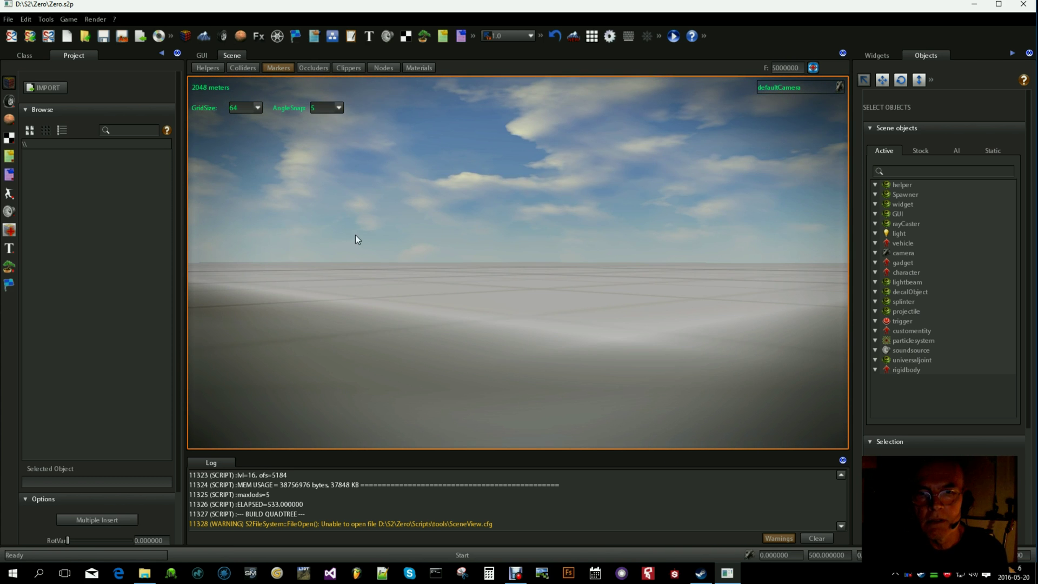
right_drag(643, 317, 493, 326)
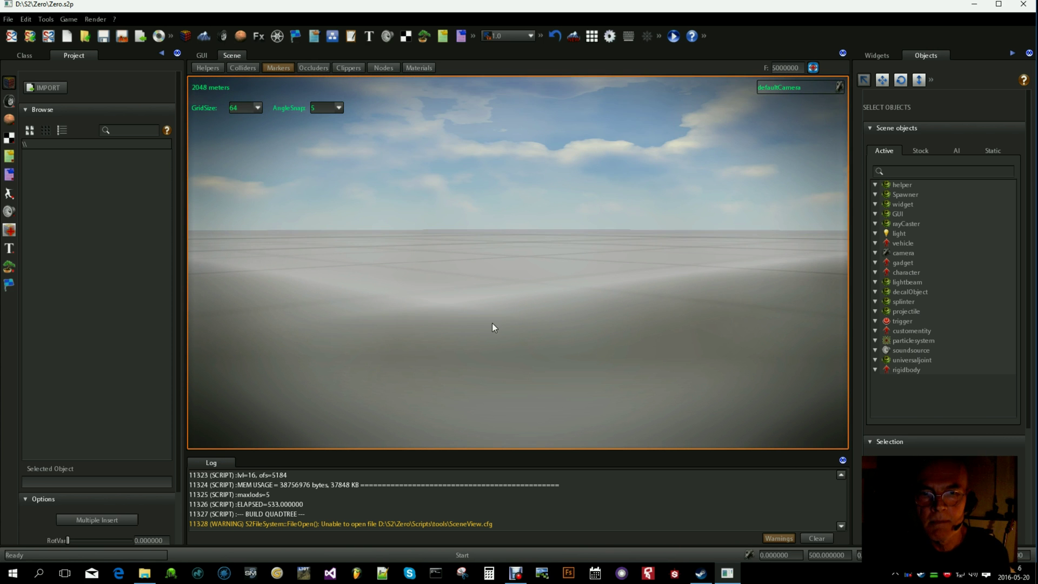
click(532, 37)
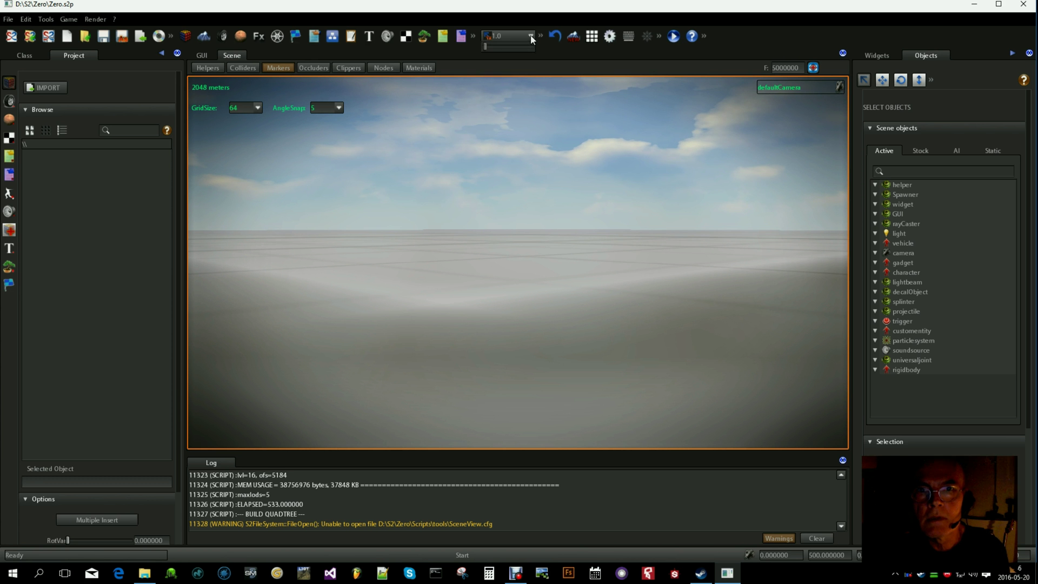
mouse_move(488, 47)
drag(488, 48, 518, 53)
Examine the full extent of the new terrain grid from above.
right_drag(562, 189, 568, 233)
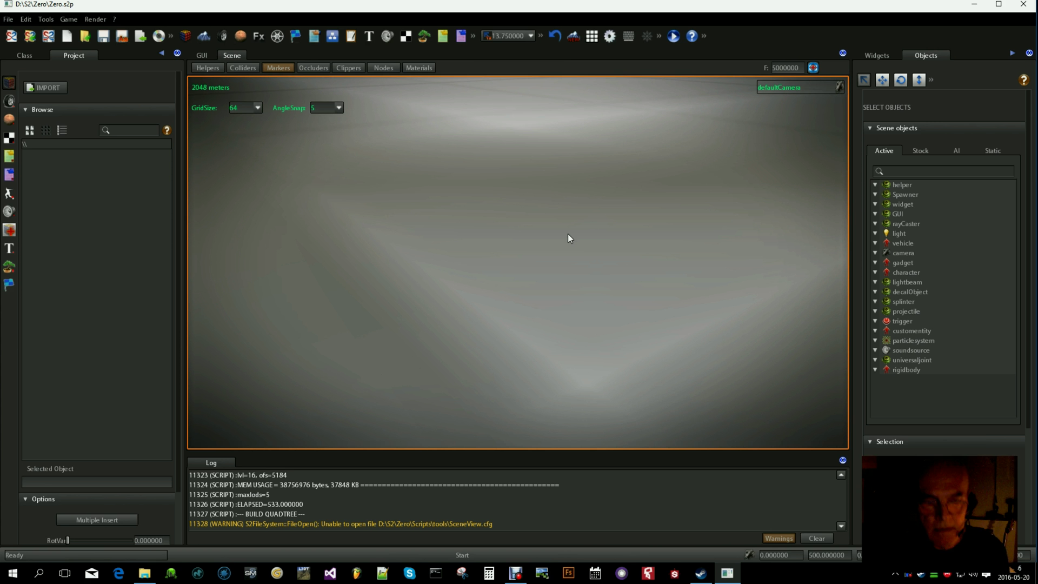
scroll(567, 234, down, 5)
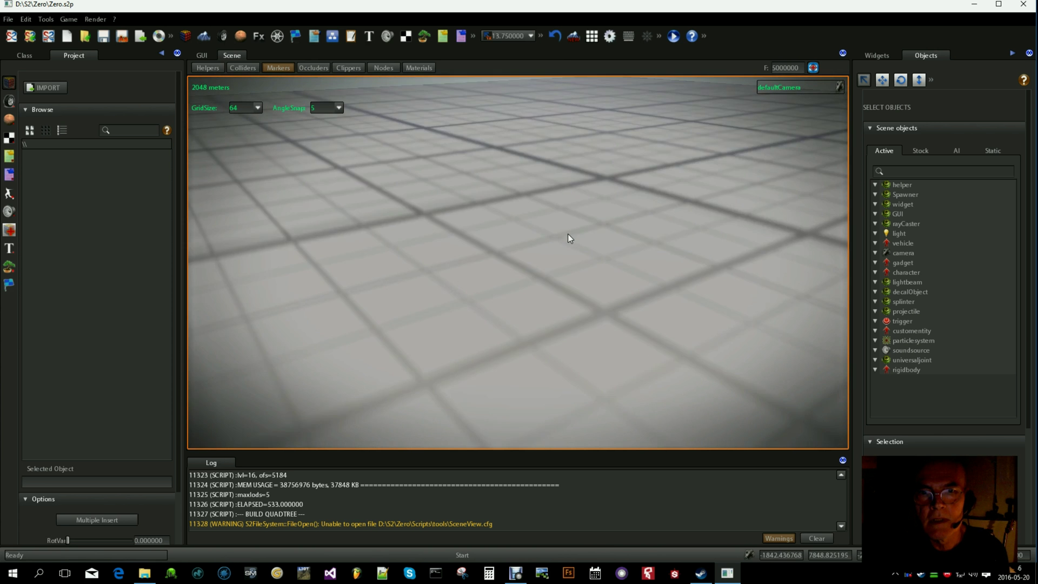
right_drag(568, 234, 590, 251)
scroll(609, 245, down, 5)
scroll(608, 244, down, 5)
key(s)
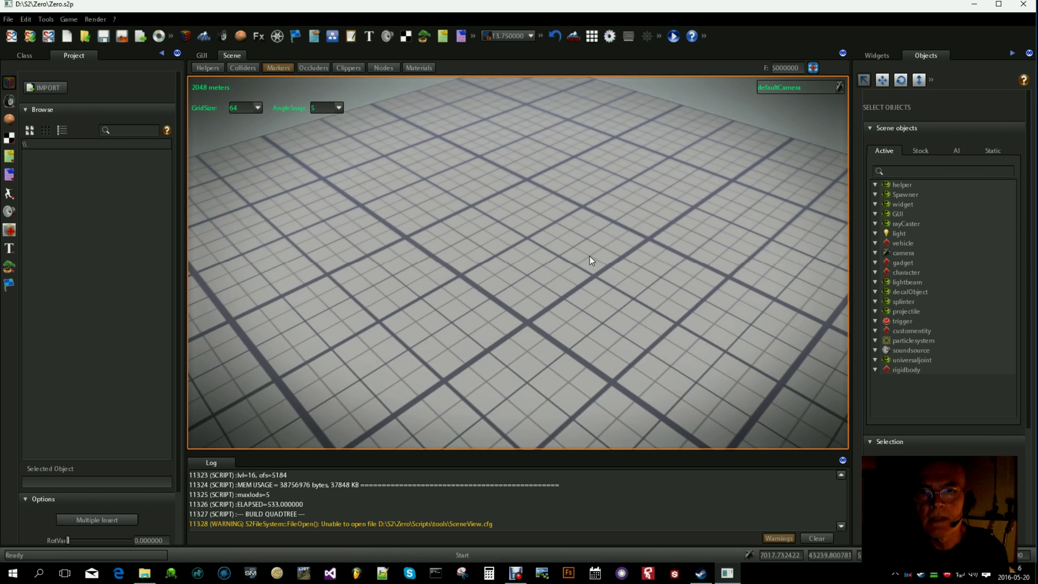
scroll(591, 246, down, 3)
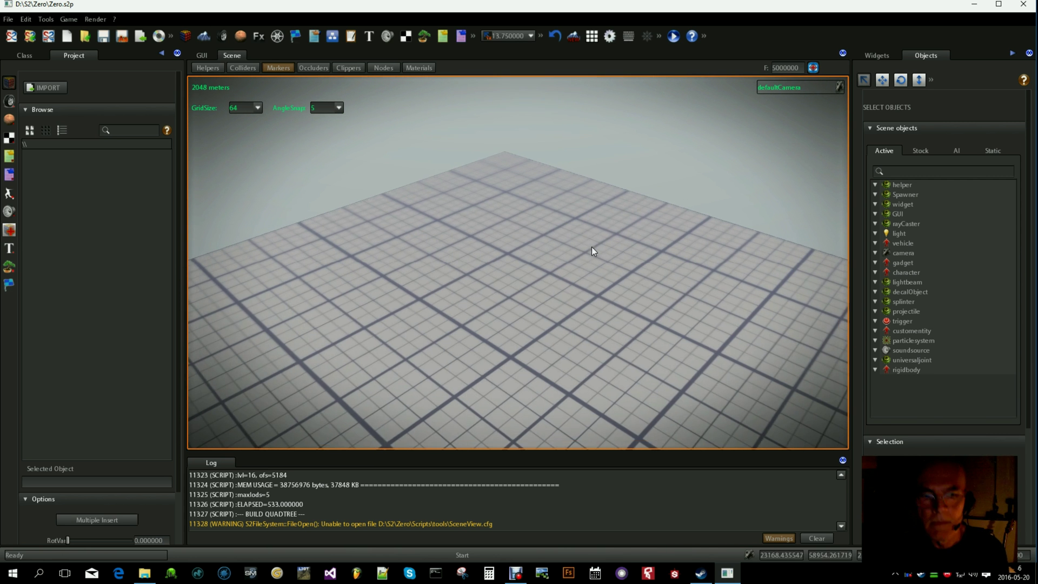
right_drag(591, 247, 598, 251)
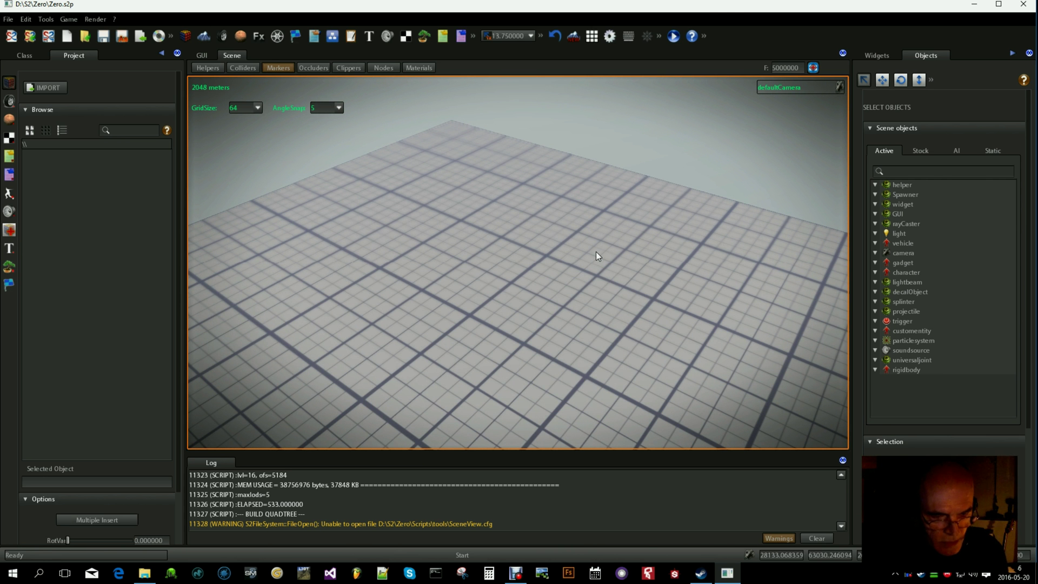
mouse_move(596, 251)
right_down()
mouse_move(577, 235)
mouse_move(591, 242)
right_up()
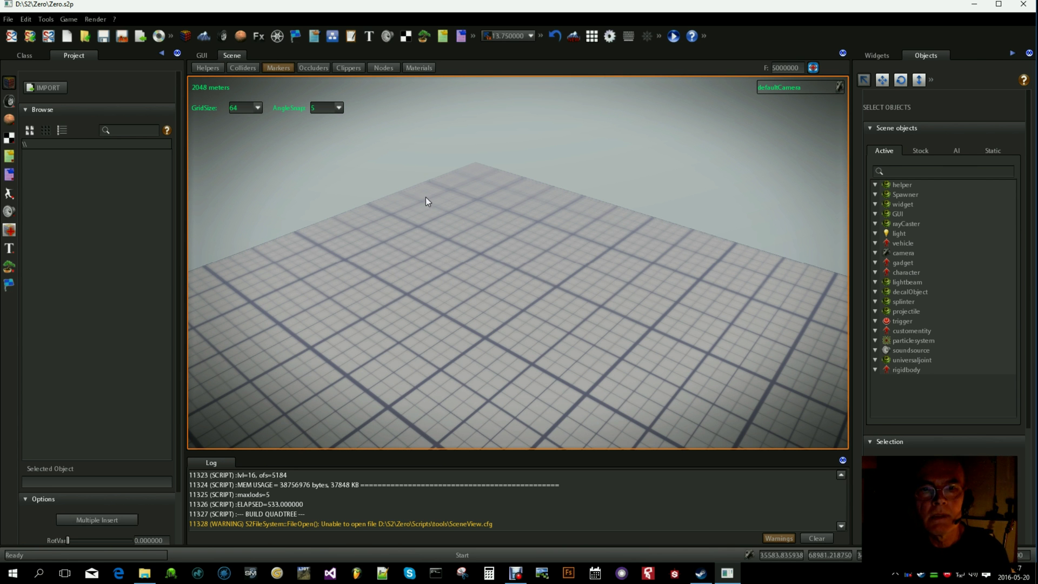
Raise a cluster of hills near the middle of the terrain using the Elevate brush with radius 67 and strength 37.
click(204, 36)
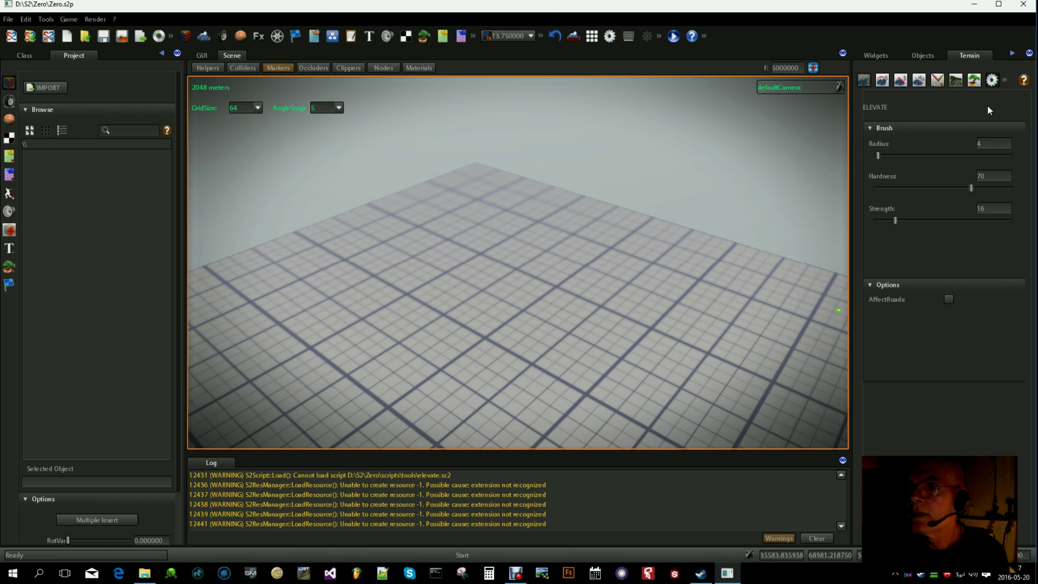
click(985, 83)
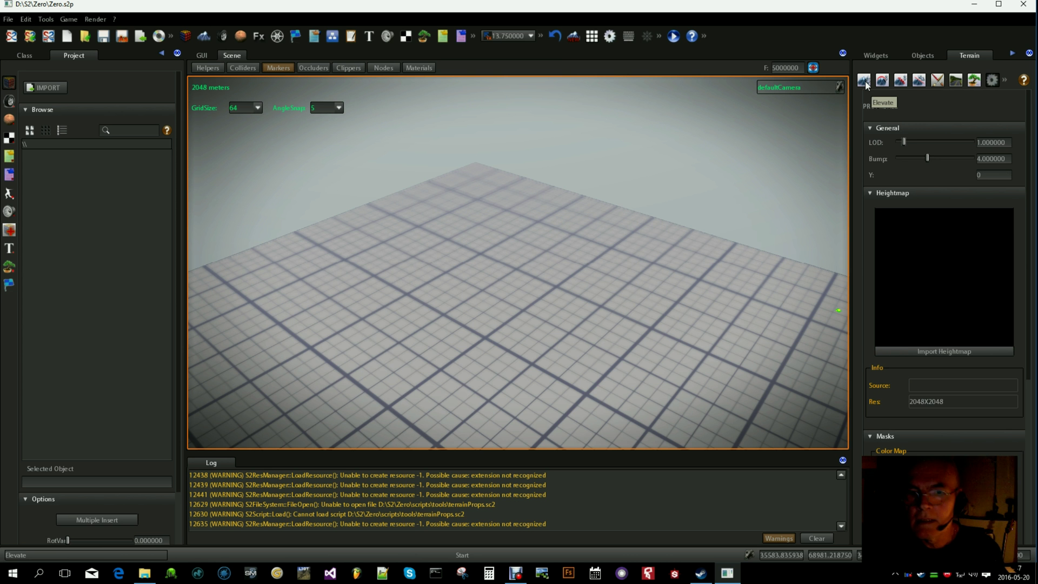
middle_drag(682, 234, 742, 211)
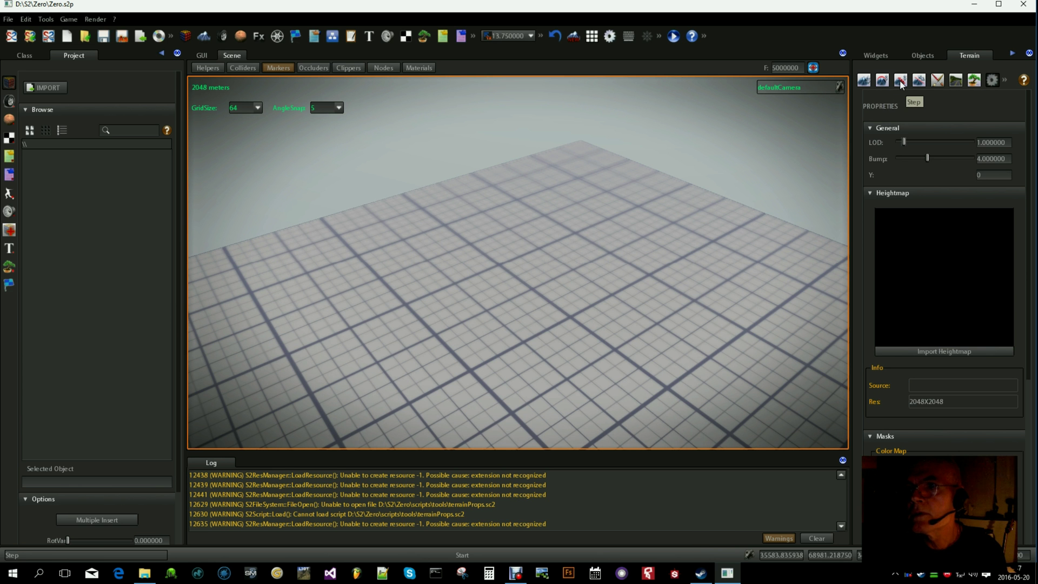
click(863, 80)
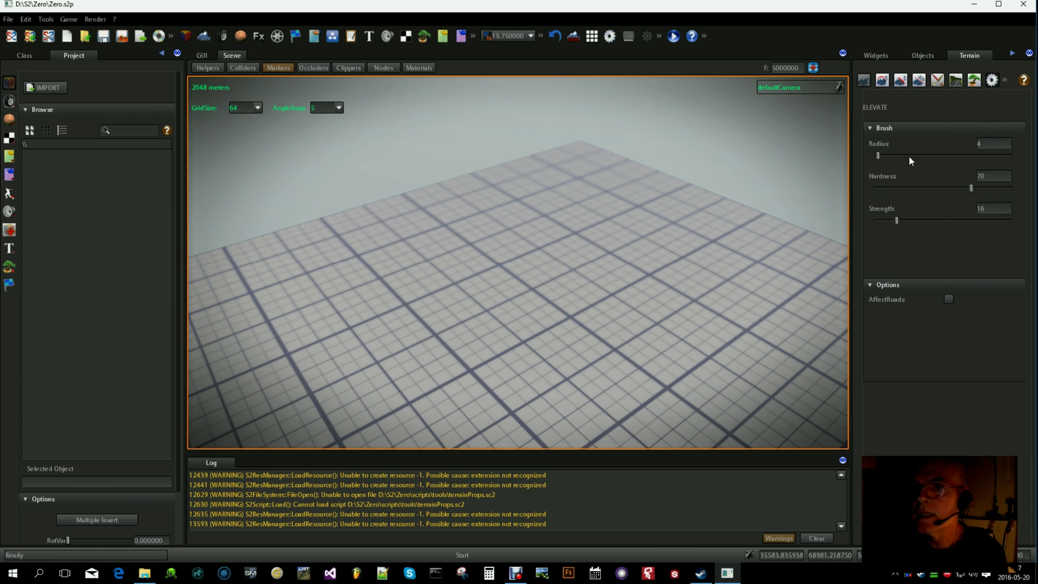
drag(878, 157, 935, 160)
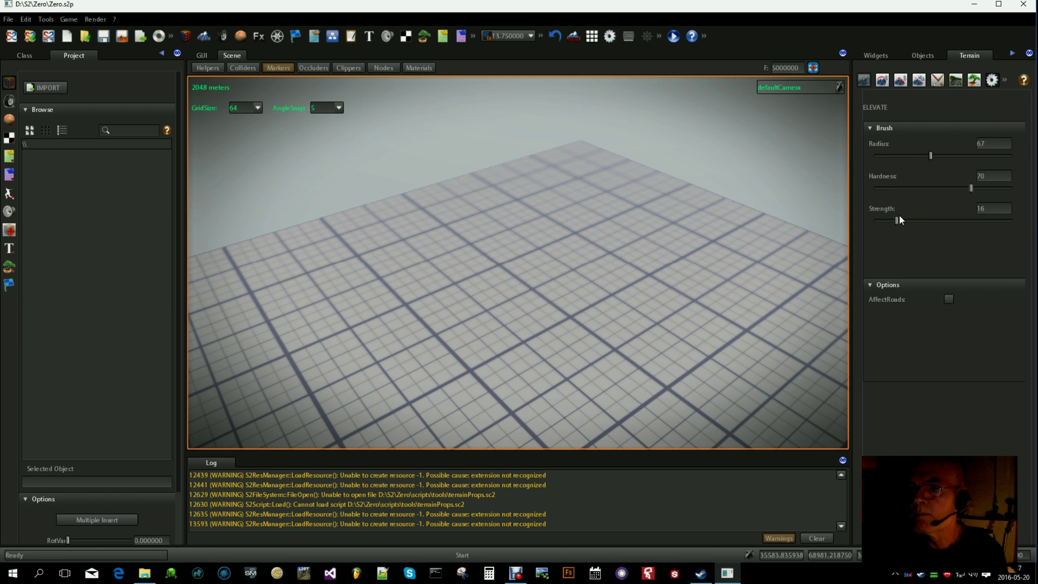
drag(896, 216, 898, 216)
mouse_move(606, 271)
mouse_down()
mouse_move(594, 289)
mouse_move(582, 281)
mouse_move(406, 320)
mouse_move(461, 328)
mouse_move(549, 296)
mouse_move(481, 276)
mouse_move(616, 273)
mouse_move(578, 261)
mouse_move(349, 332)
mouse_move(407, 294)
mouse_move(472, 281)
mouse_move(476, 265)
mouse_move(544, 235)
mouse_move(519, 248)
mouse_move(651, 278)
mouse_move(472, 359)
mouse_up()
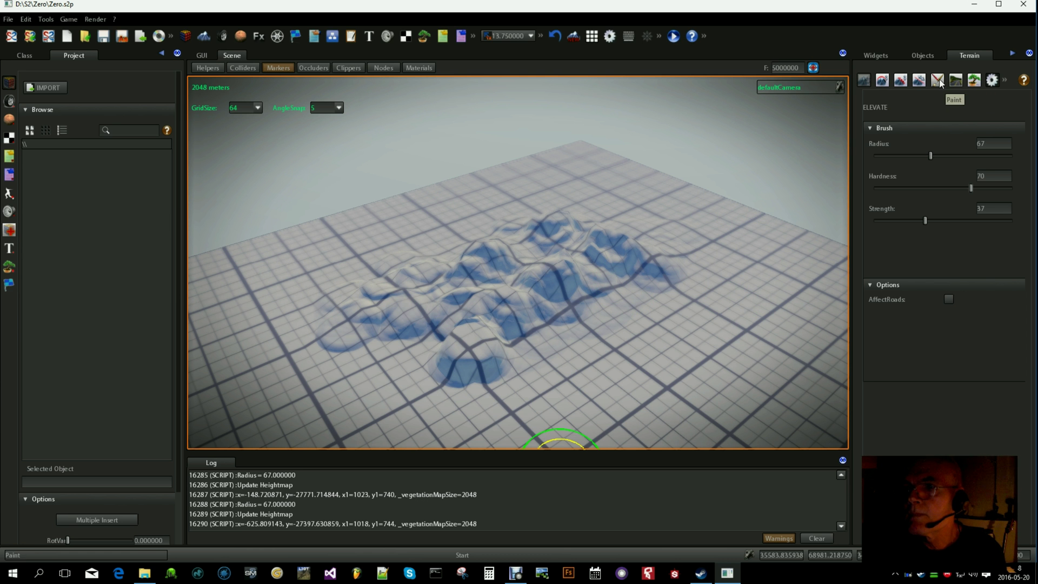
Start a heightmap import from the terrain properties and browse to the D:\Assets folder for the source file.
click(991, 80)
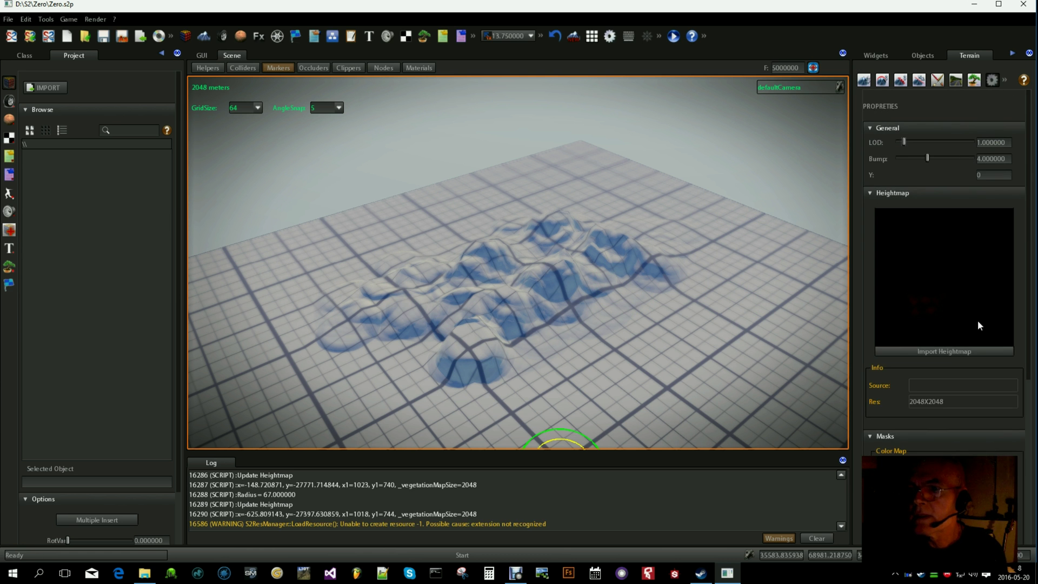
click(945, 351)
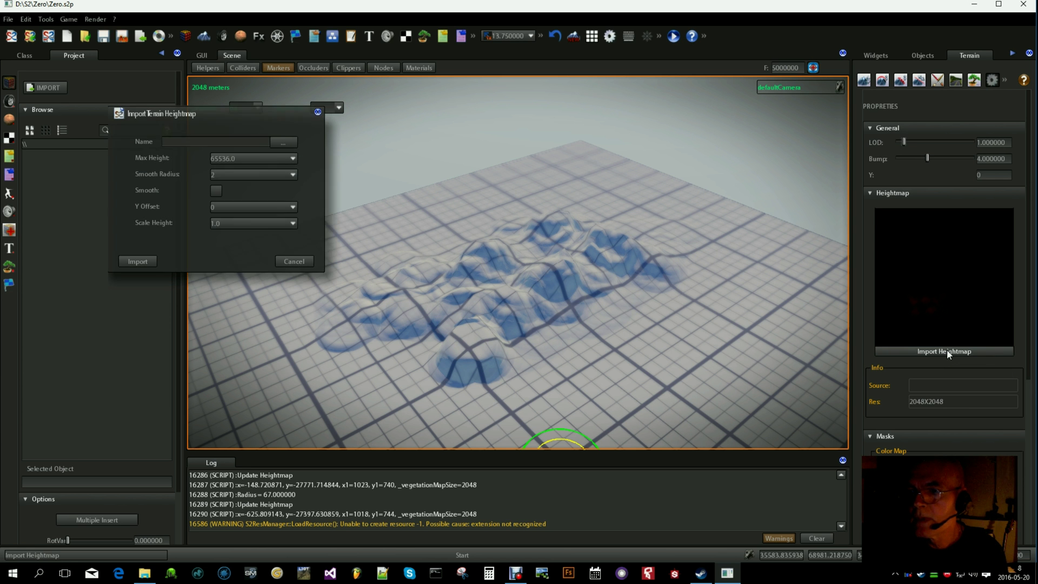
click(282, 143)
drag(239, 120, 457, 118)
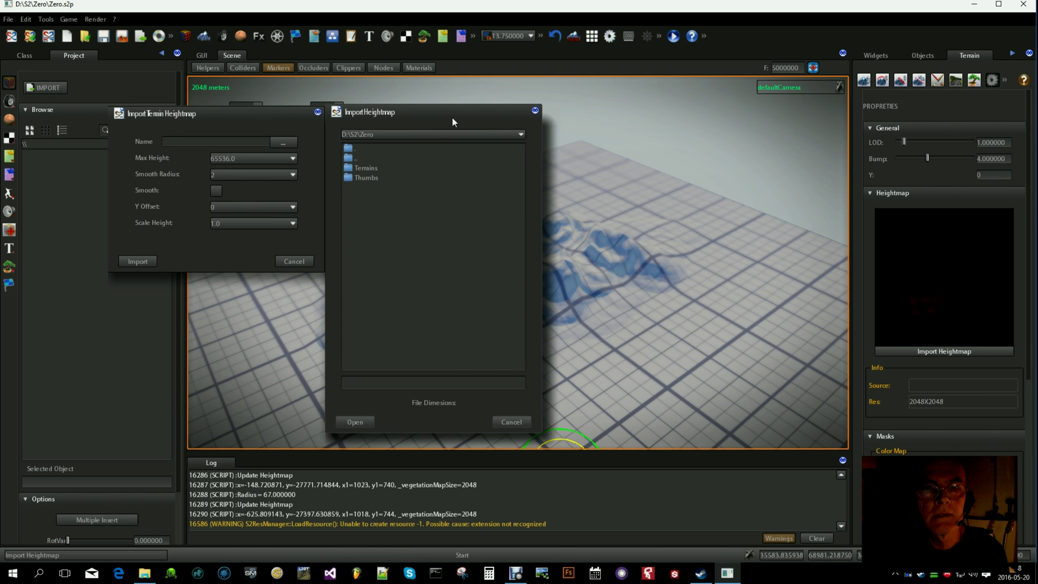
double_click(359, 156)
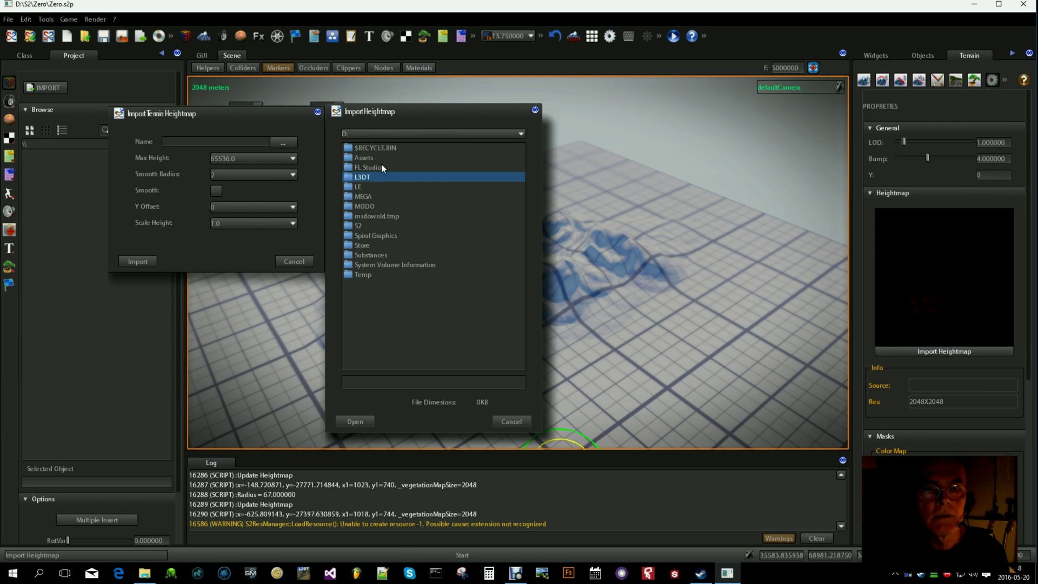
double_click(359, 155)
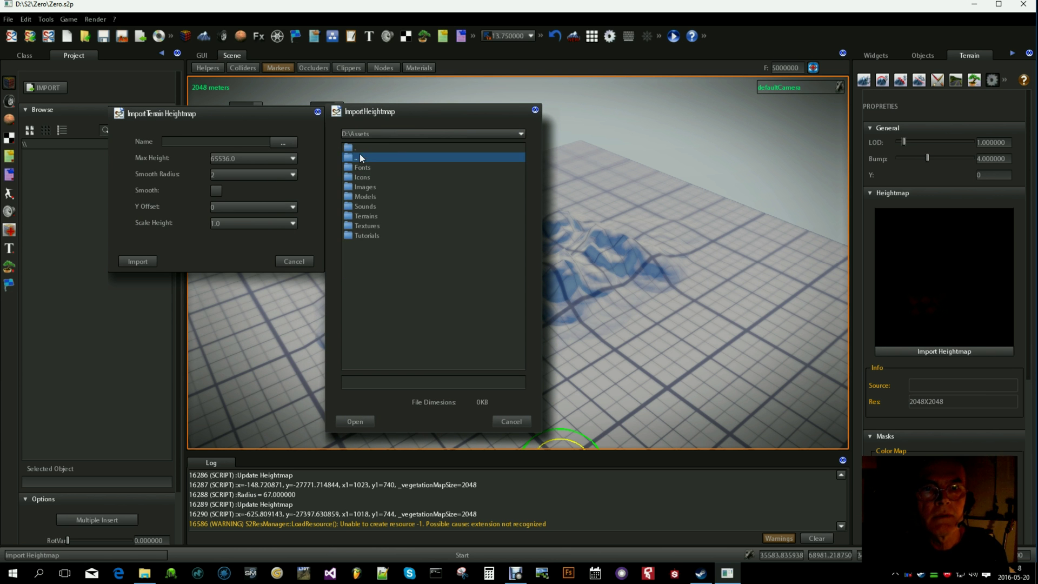
double_click(359, 215)
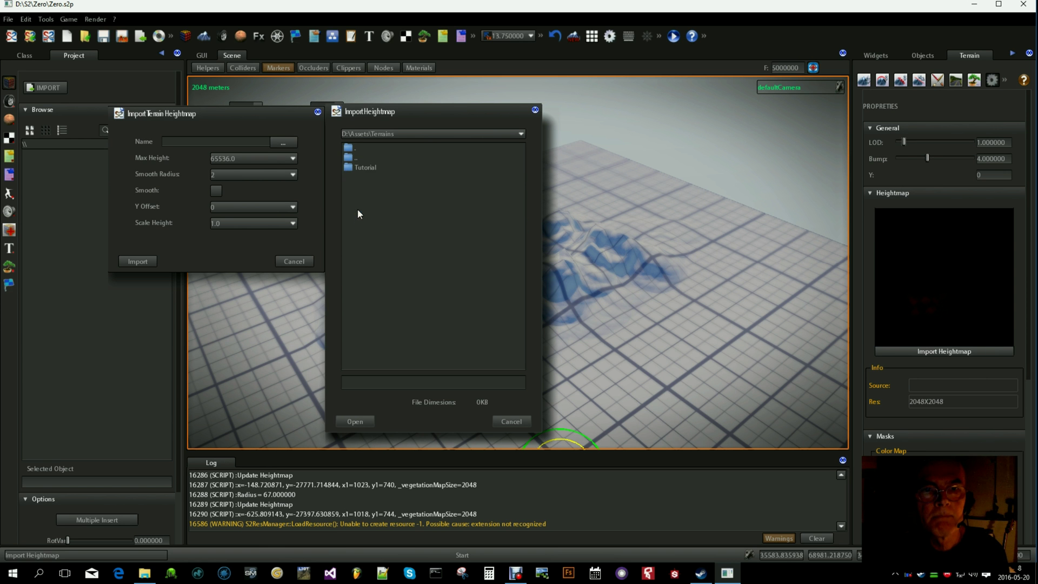
double_click(353, 168)
double_click(354, 156)
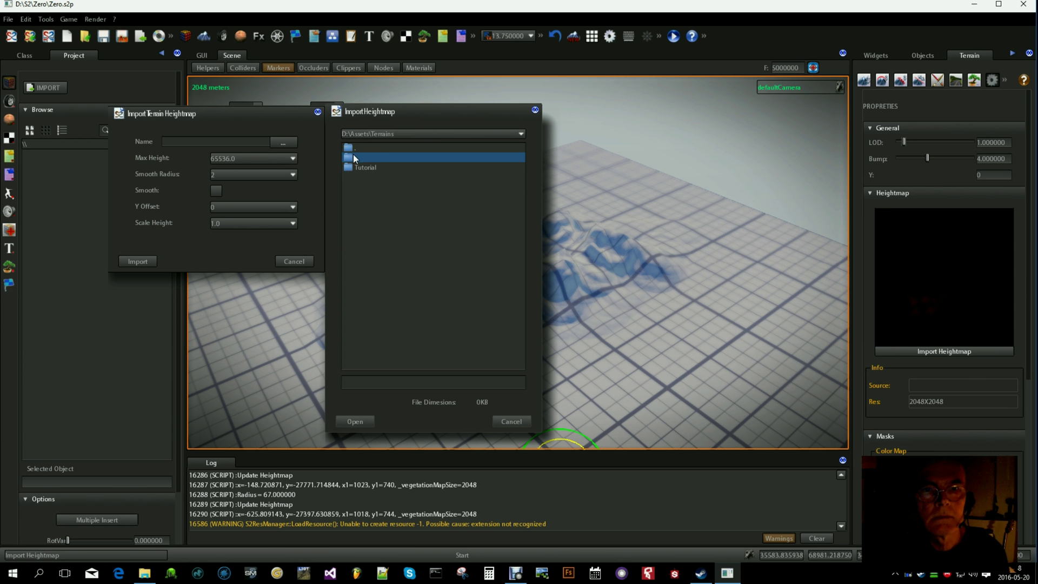
double_click(353, 155)
Choose heightmap_2048.tif from the Tutorials\Terrain folder as the source file for the heightmap import.
double_click(361, 234)
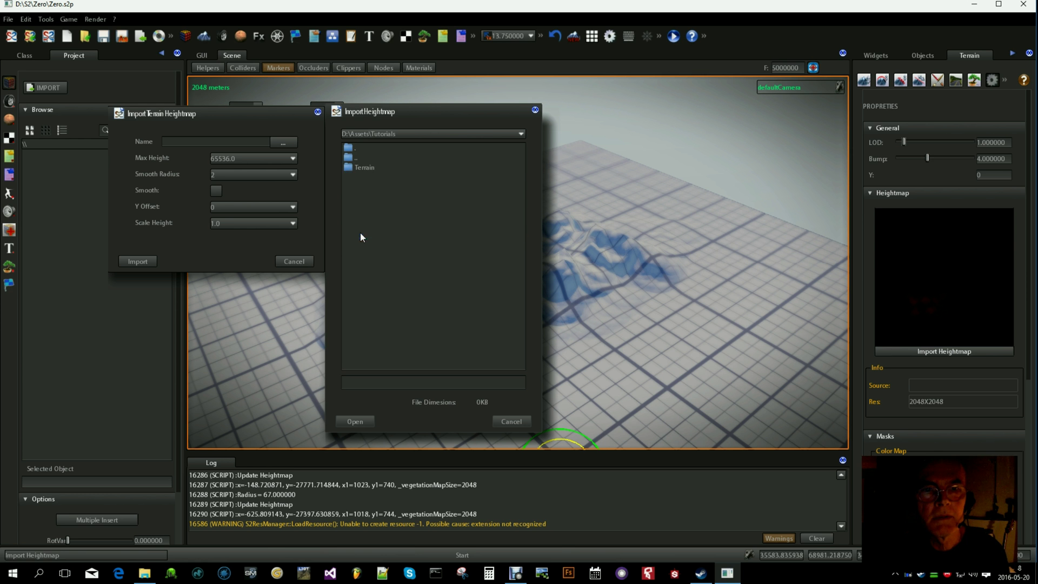
double_click(356, 168)
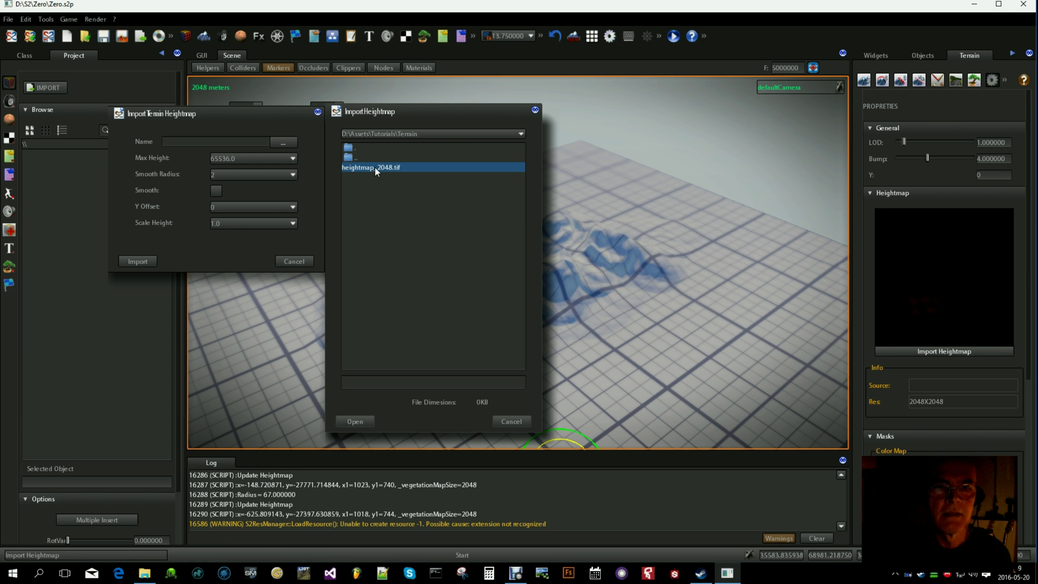
click(374, 167)
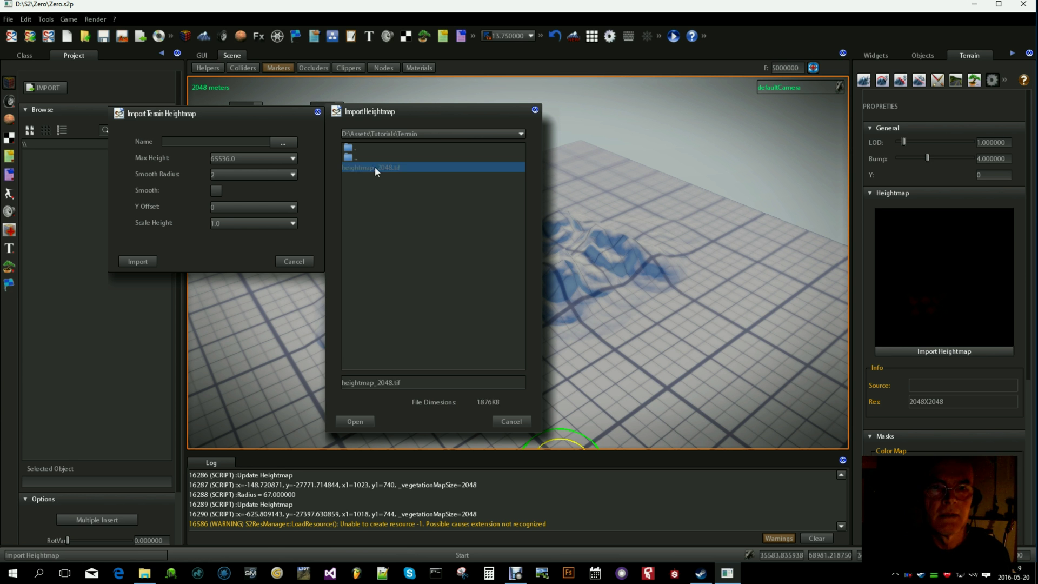
click(355, 421)
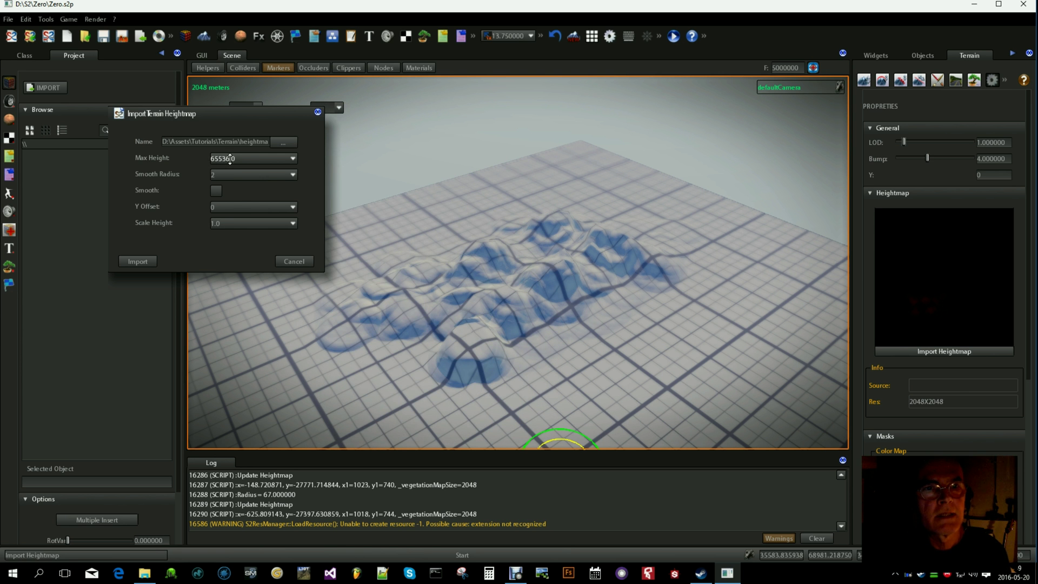
Set the heightmap import's smooth radius to 8 and enable smoothing.
click(293, 175)
click(289, 187)
click(214, 192)
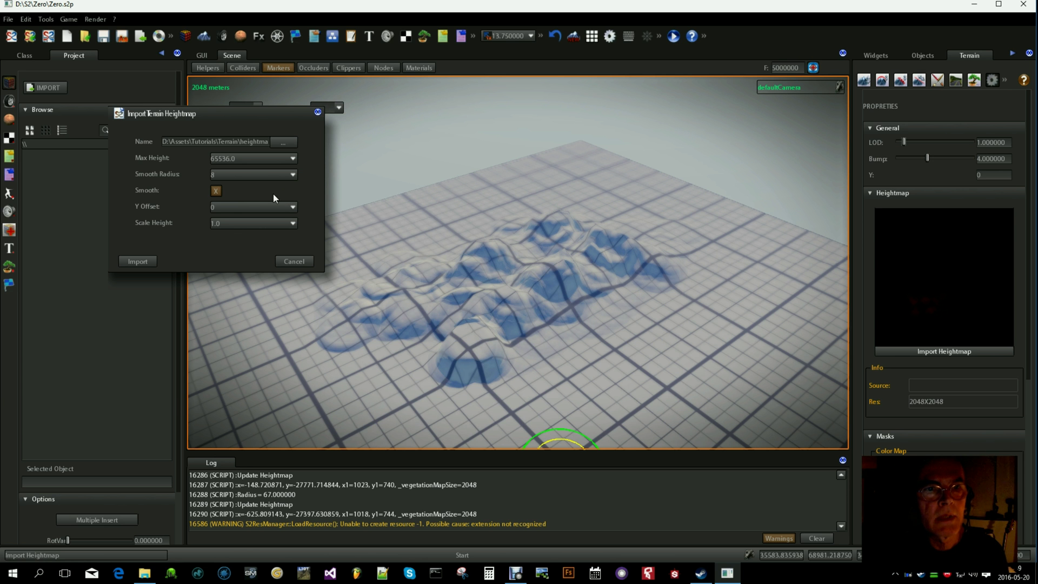
Set the height scale to 0.3 and import the heightmap onto the terrain.
click(274, 223)
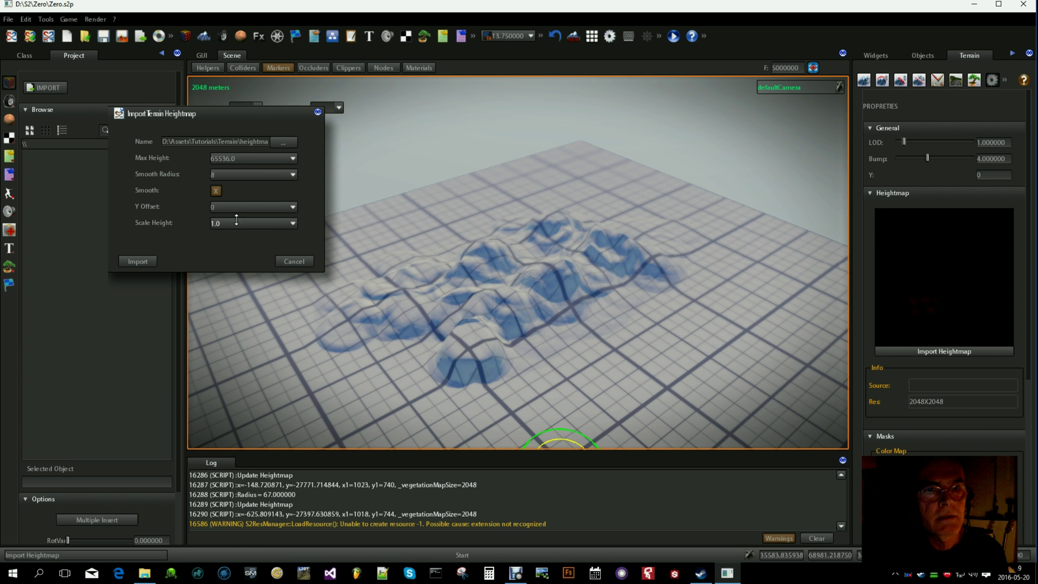
click(293, 223)
drag(222, 232, 219, 235)
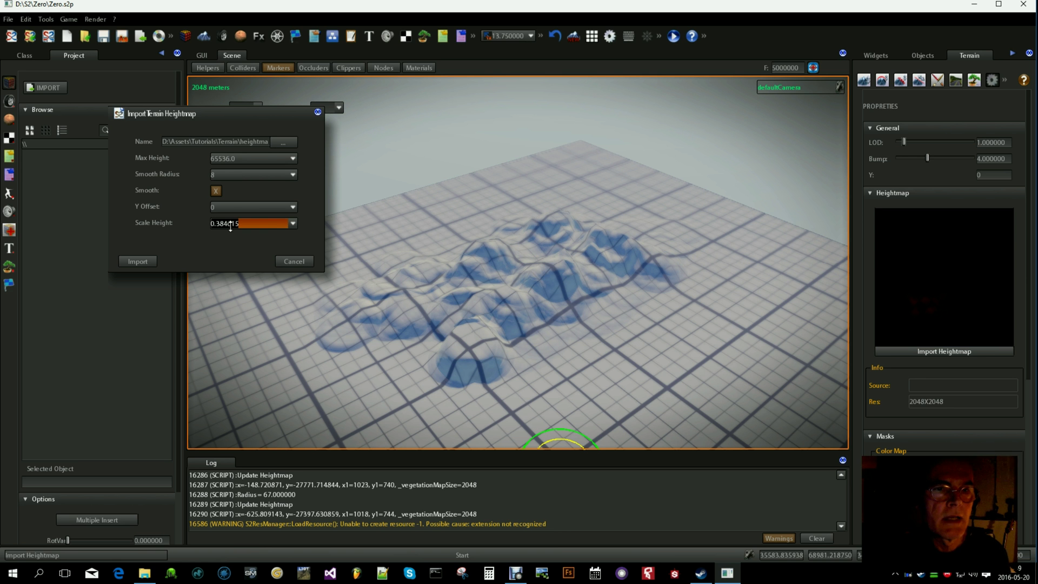
click(222, 224)
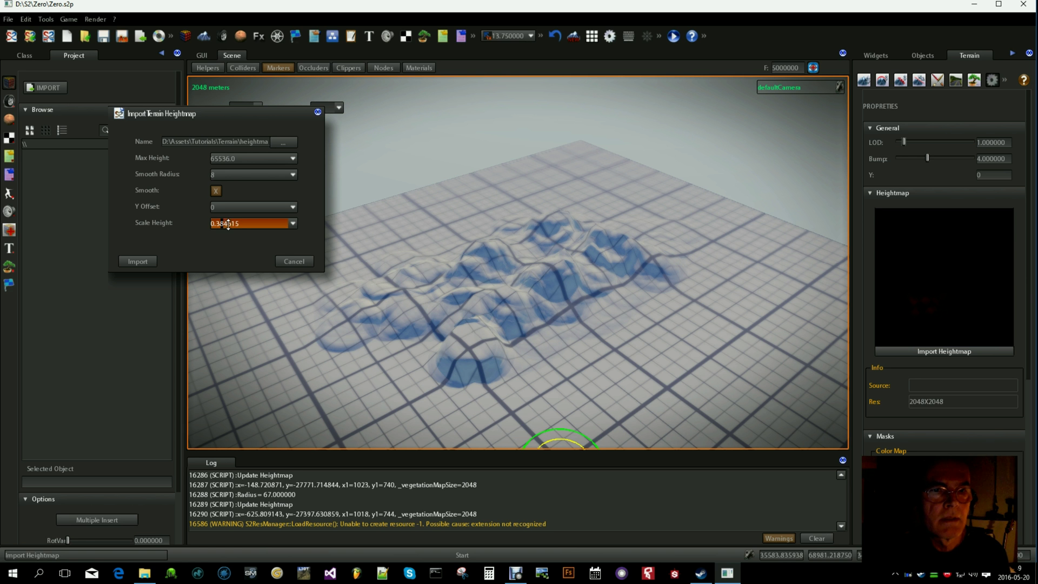
drag(228, 224, 282, 226)
key(Delete)
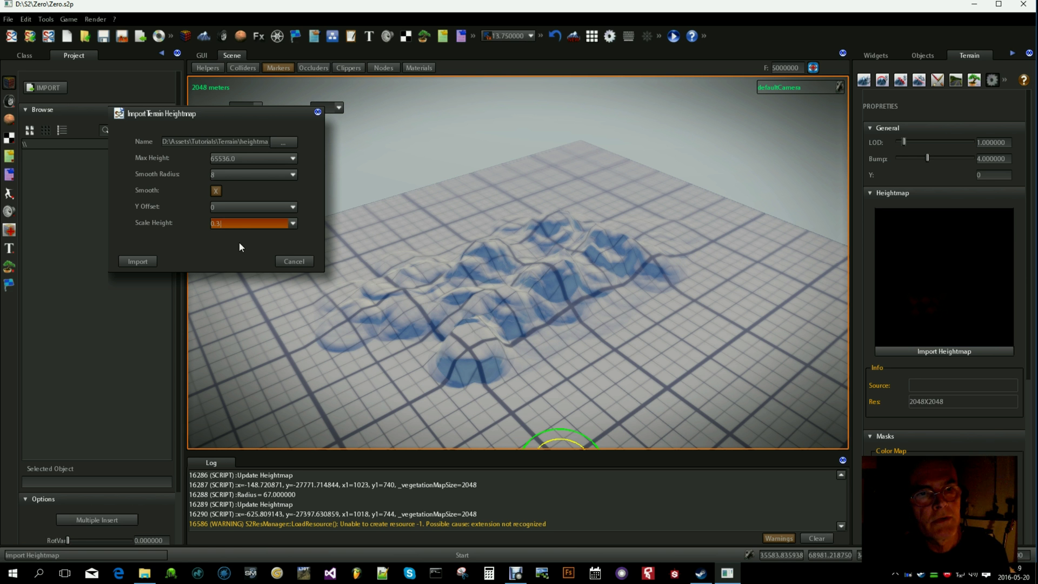
key(Return)
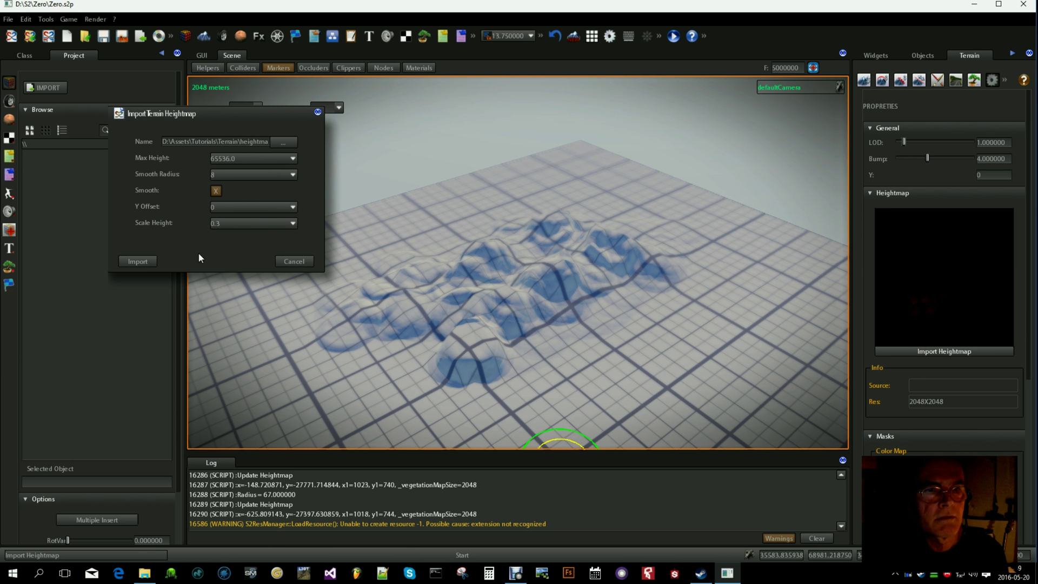
click(141, 263)
Examine the relief of the imported terrain up close from several viewpoints.
middle_drag(388, 293, 413, 294)
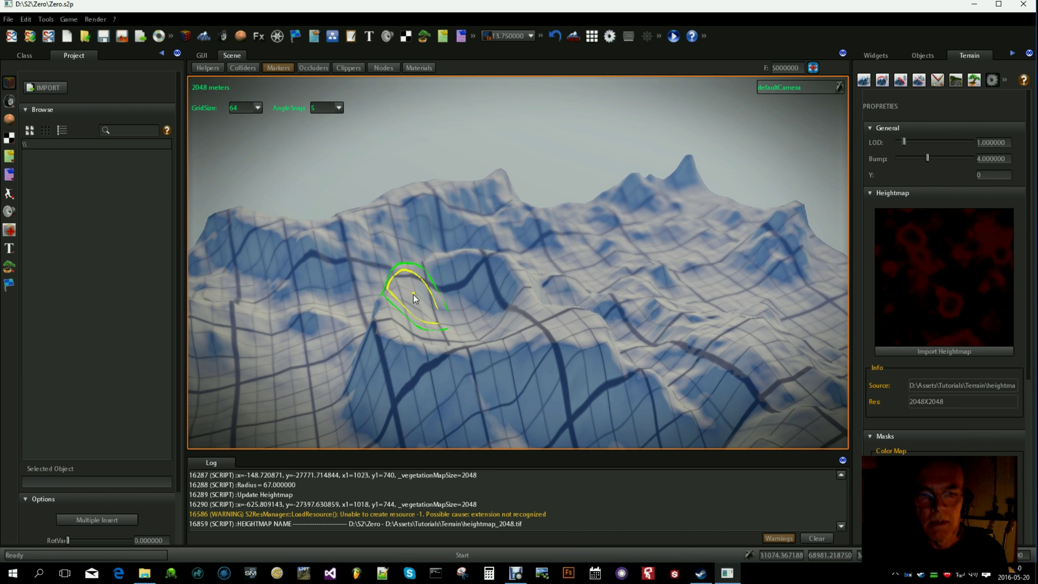
key(e)
key(q)
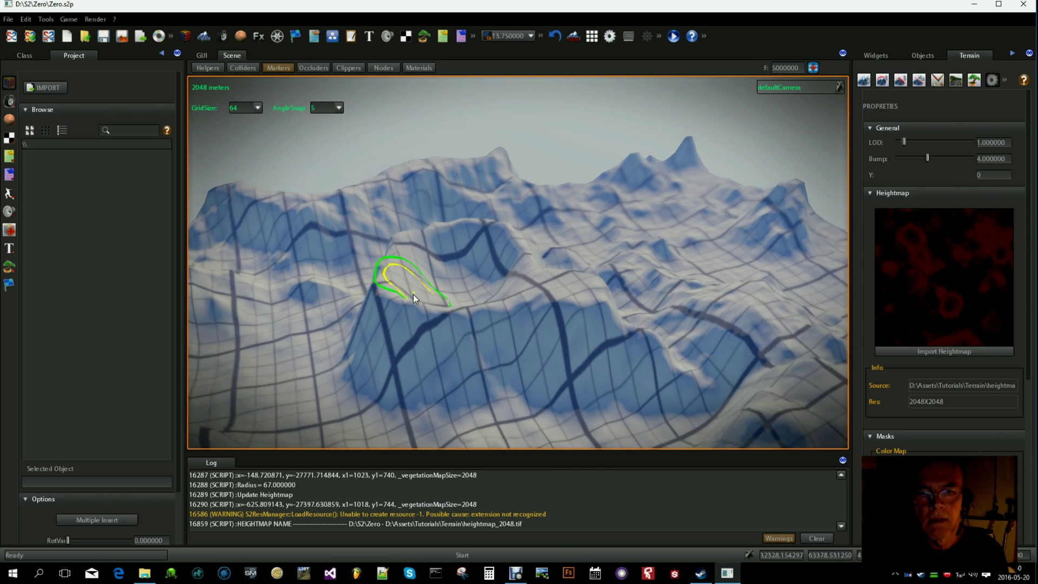
scroll(412, 294, up, 5)
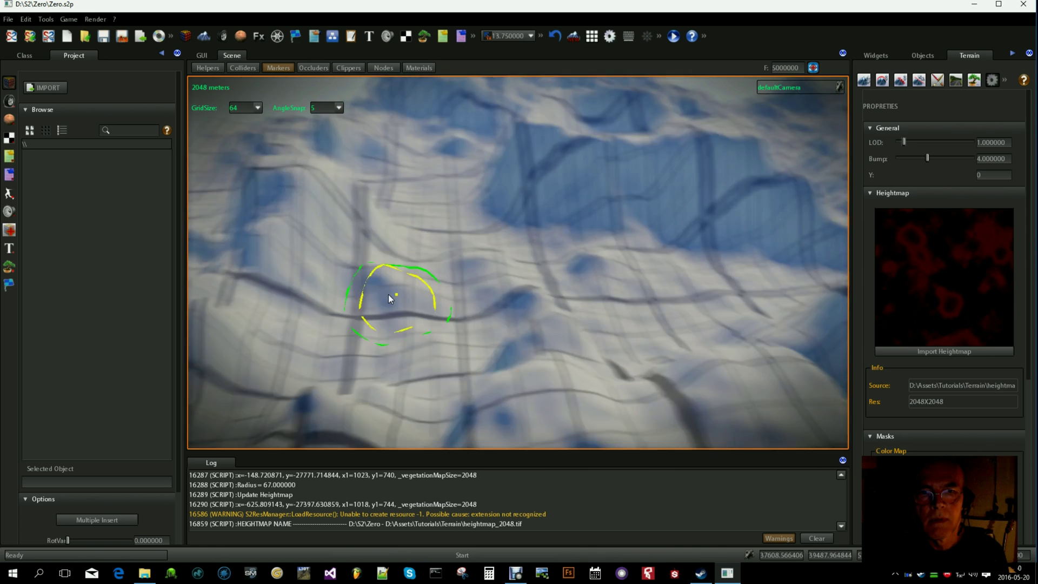
mouse_move(388, 294)
middle_down()
mouse_move(321, 284)
mouse_move(501, 282)
mouse_move(458, 286)
middle_up()
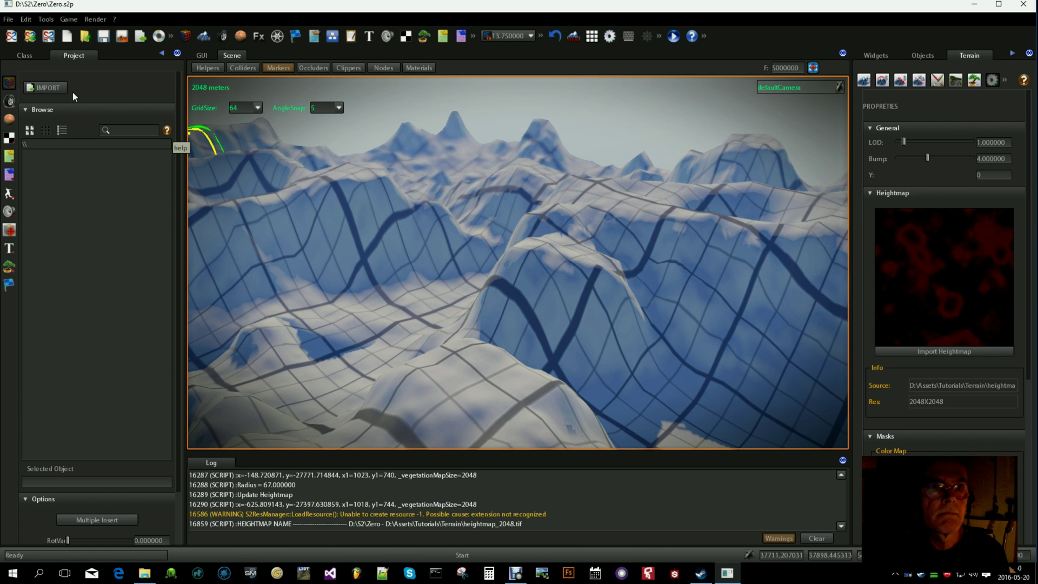